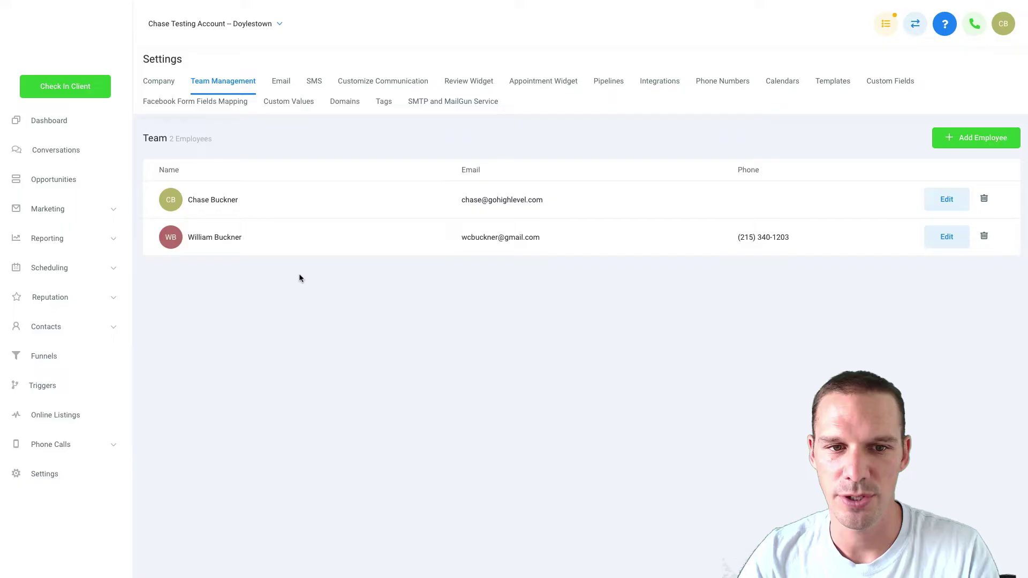
Step: Open the second team member's edit form and scroll down to their User Permissions
click(944, 244)
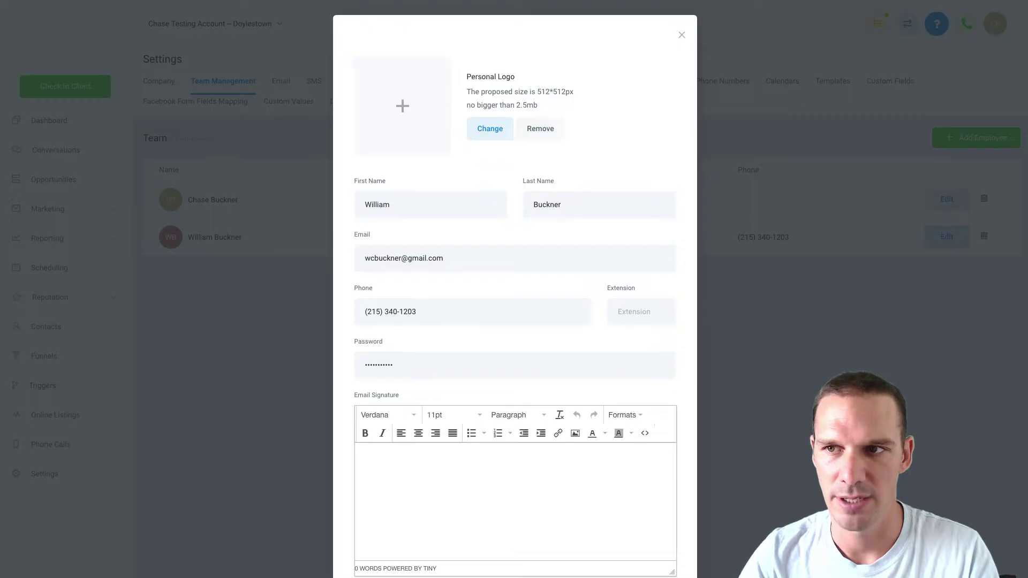
scroll(513, 350, down, 8)
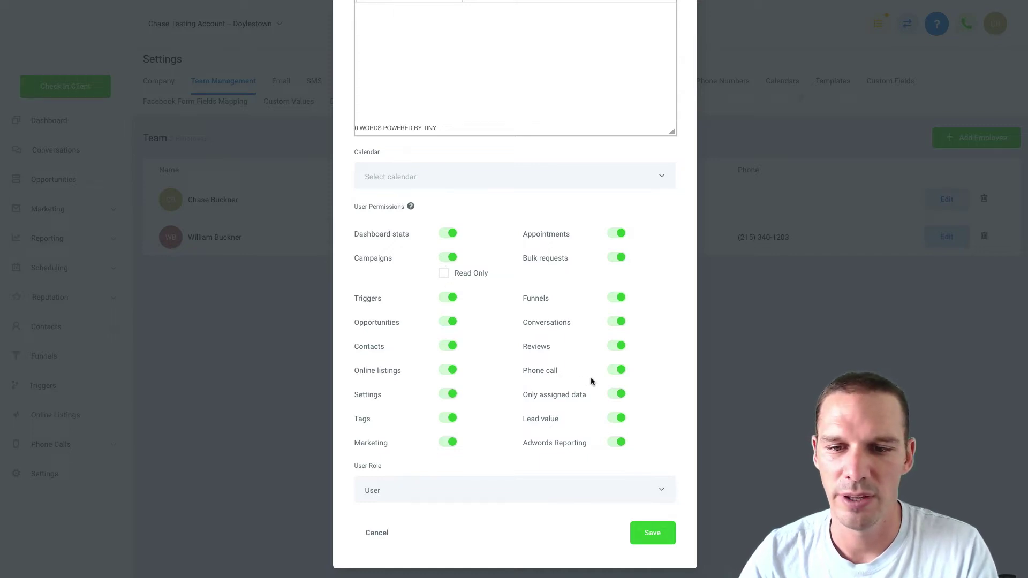
Step: Turn off Reviews, Lead value, Adwords Reporting, Marketing, Triggers, Campaigns and Funnels, then save
click(615, 347)
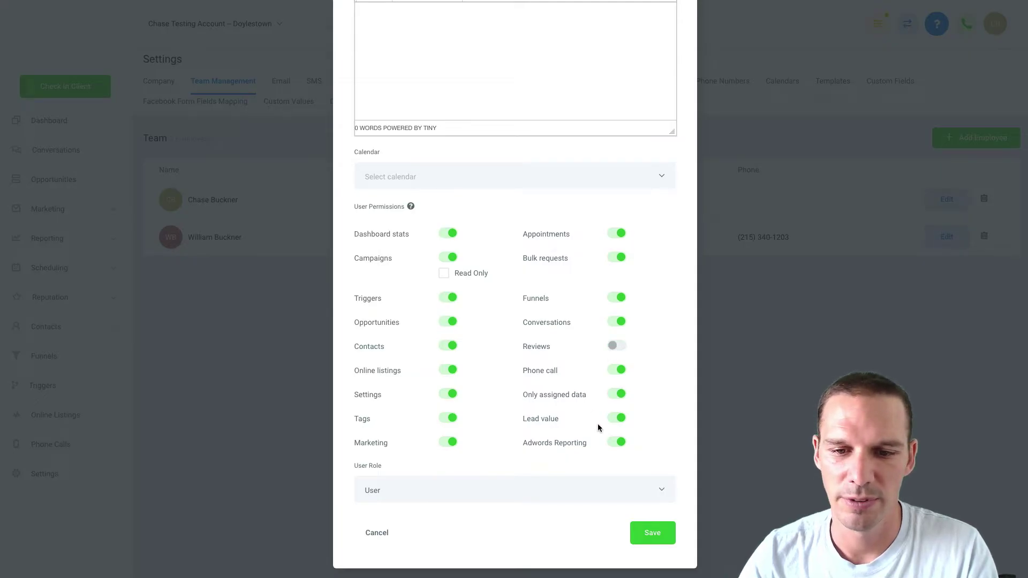
click(615, 419)
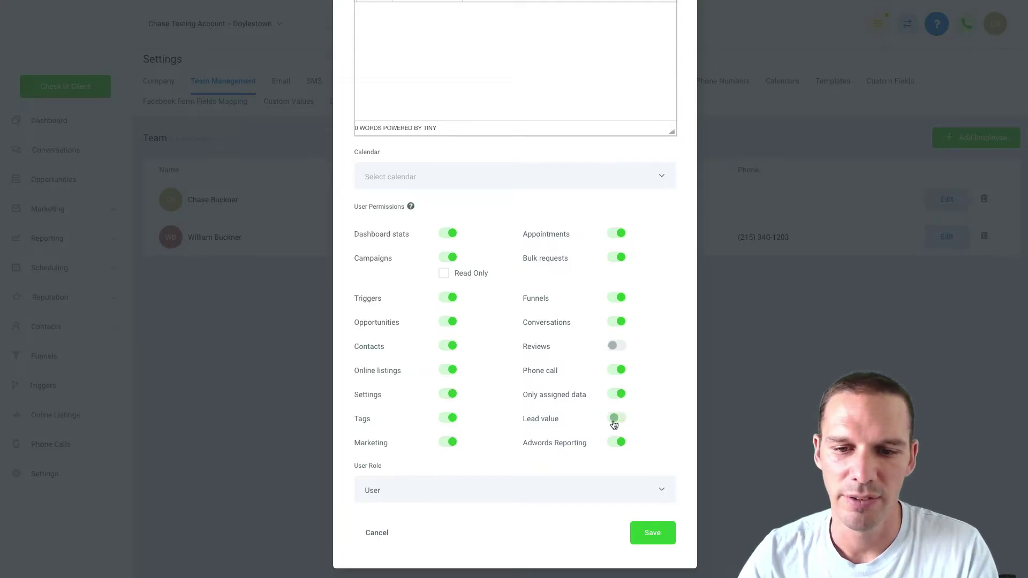
click(616, 441)
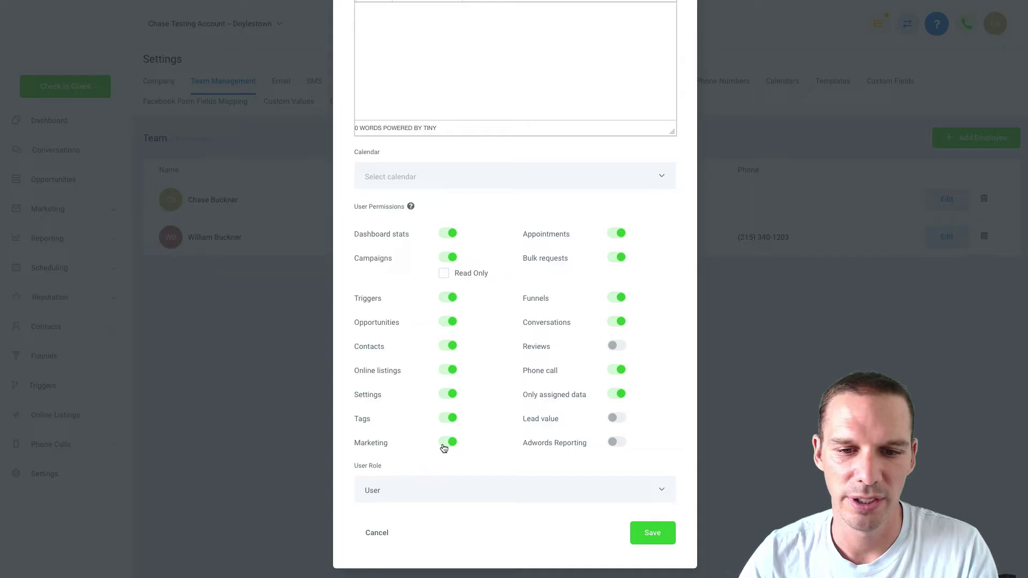
click(445, 444)
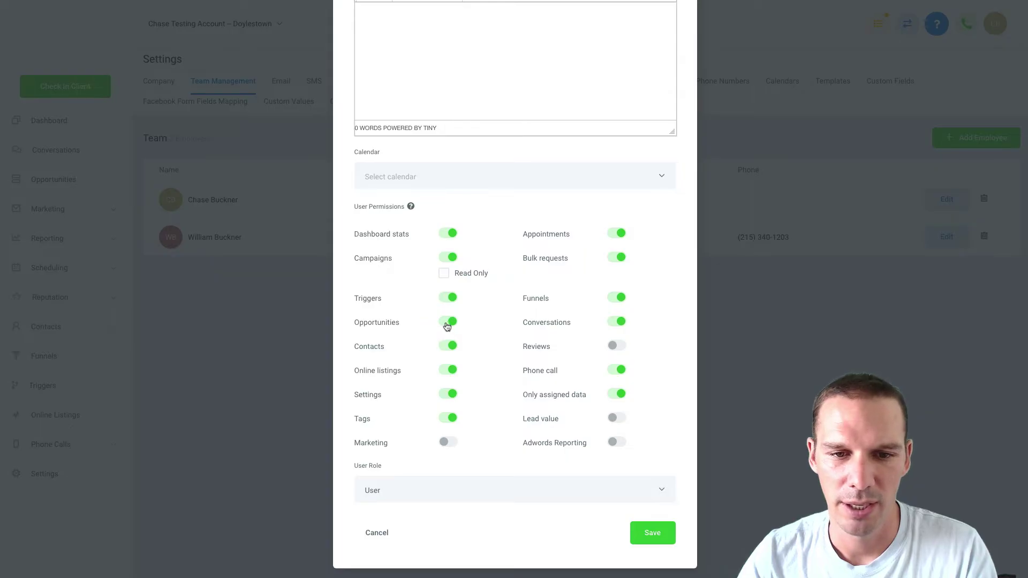
click(447, 303)
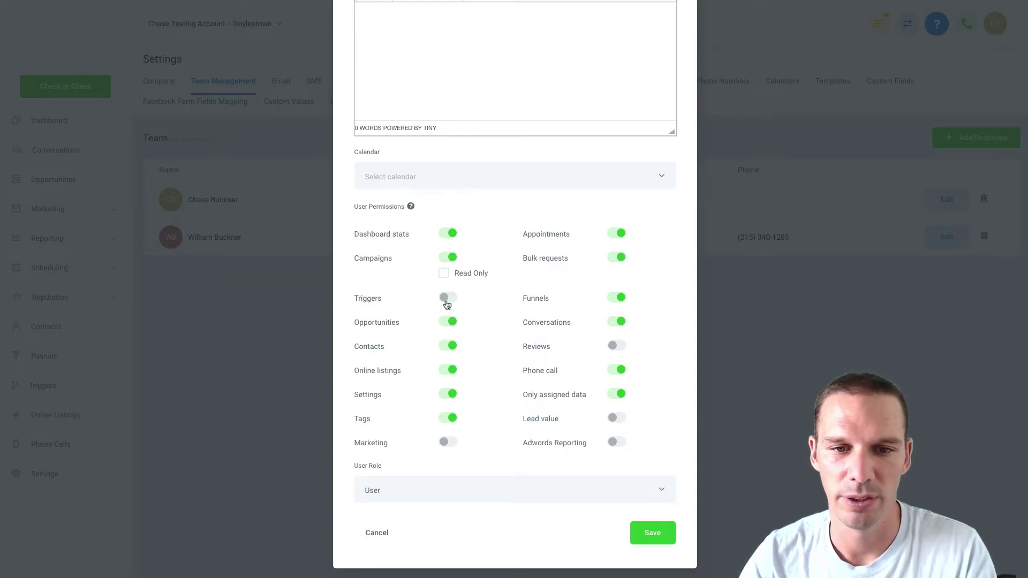
click(447, 258)
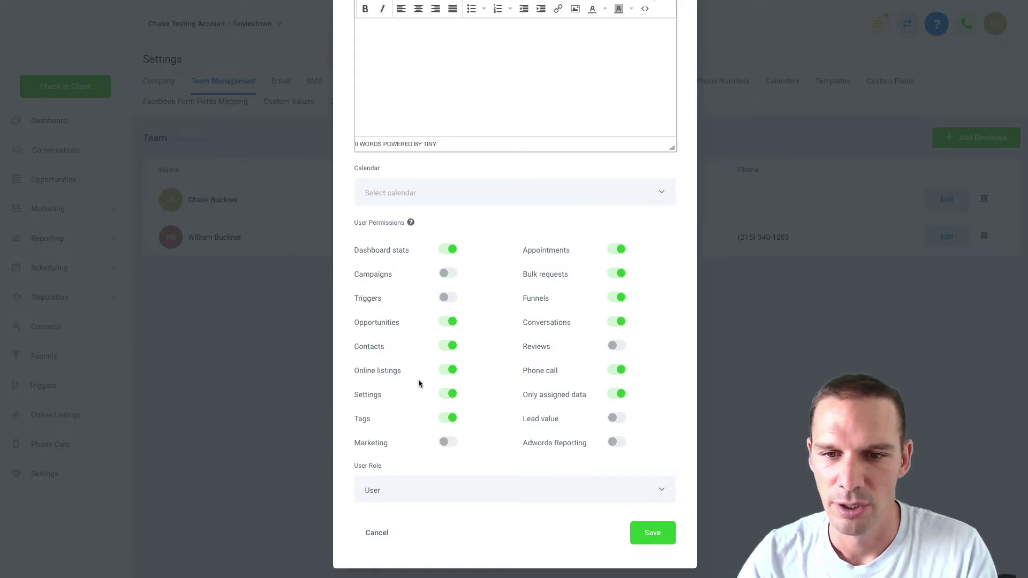
click(616, 300)
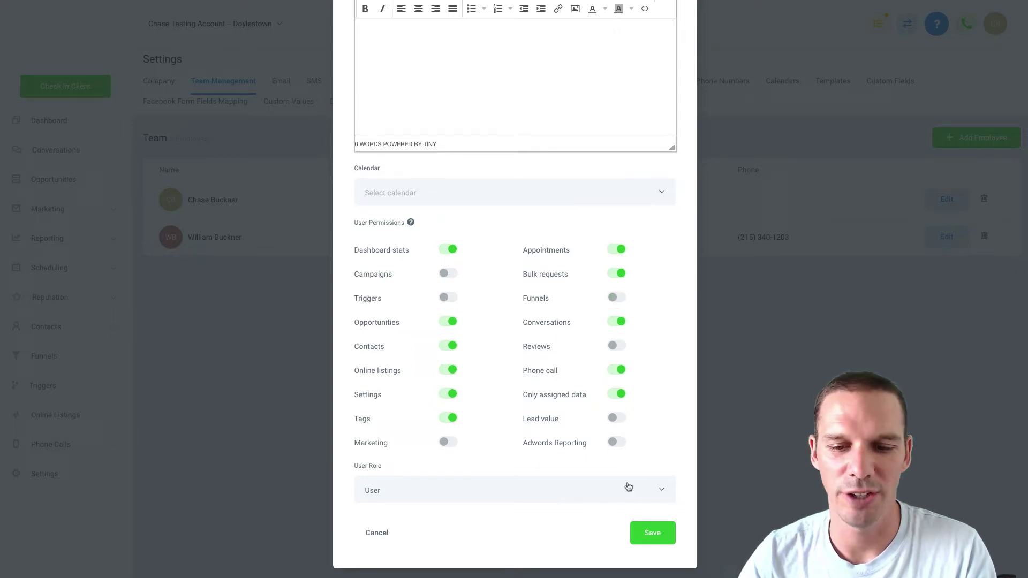
click(644, 538)
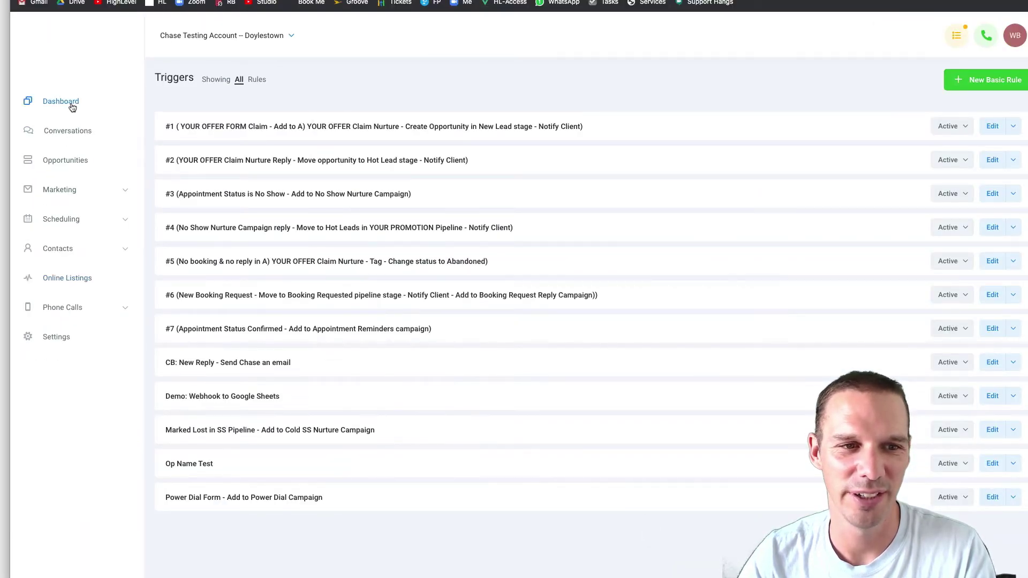
Step: View the restricted team member's Dashboard
click(72, 106)
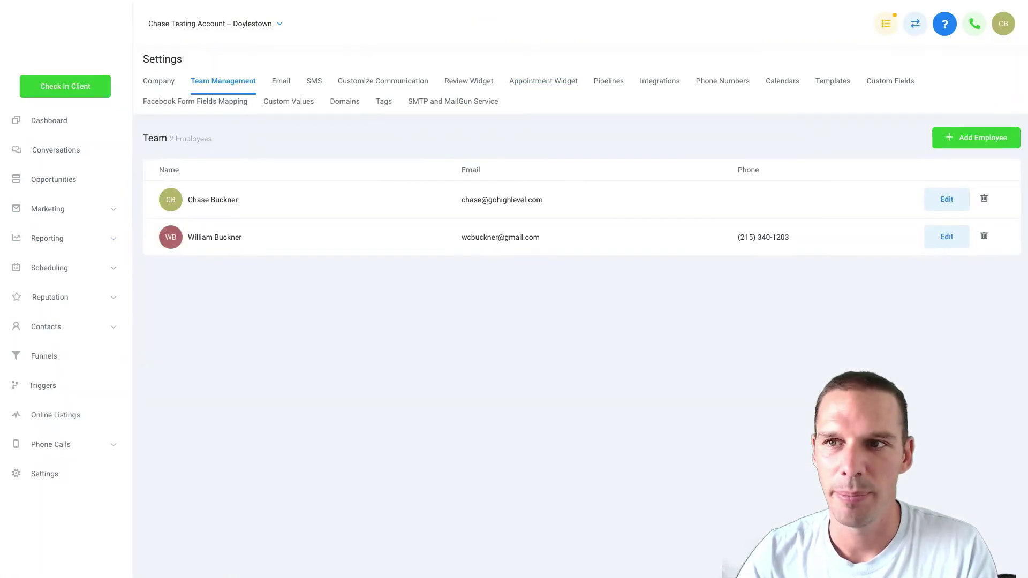
Step: Re-enable Campaigns, Triggers, Marketing, Funnels, Reviews, Lead value and Adwords Reporting; turn Only assigned data off
click(951, 243)
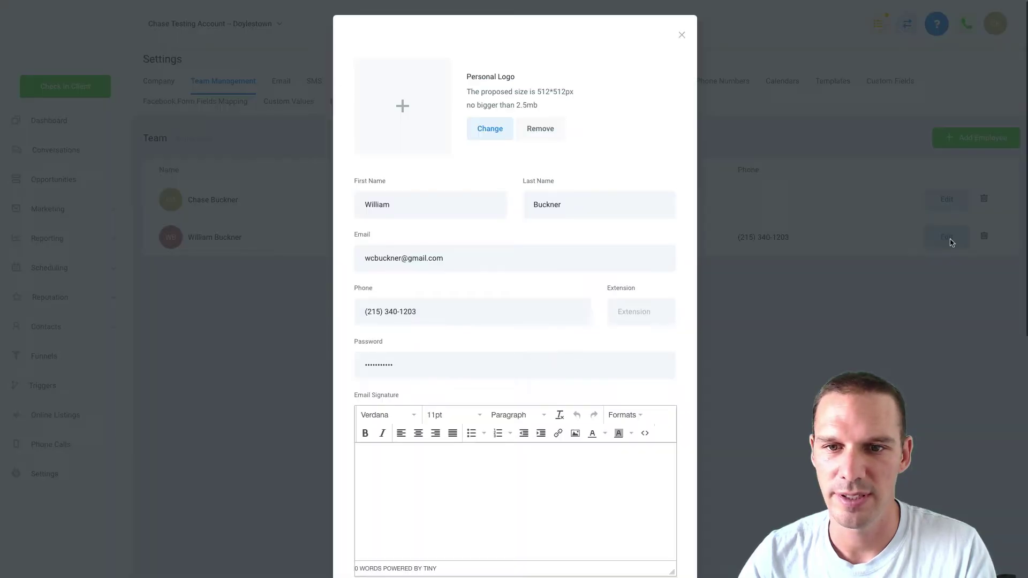
scroll(523, 259, down, 8)
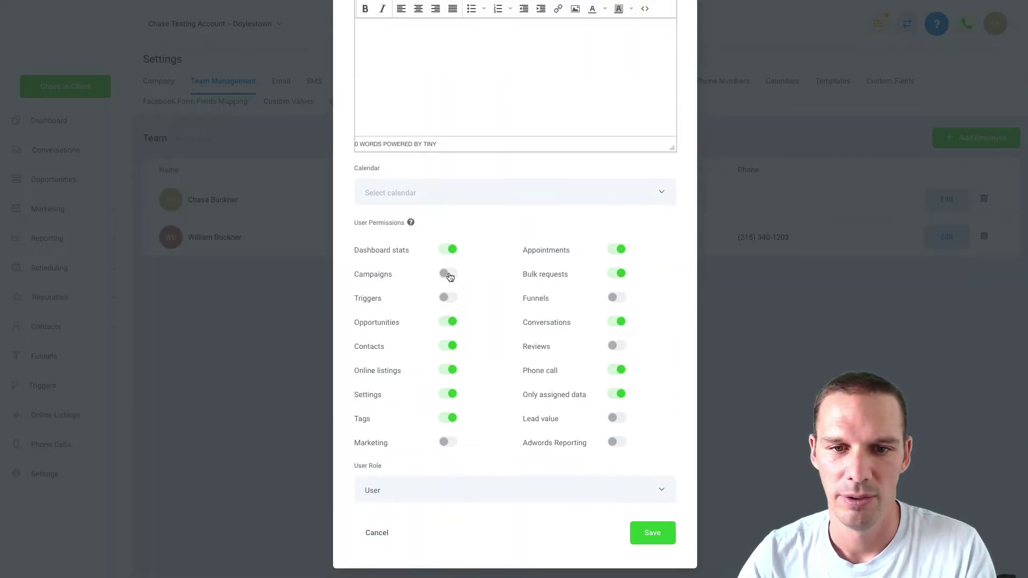
click(450, 275)
click(451, 317)
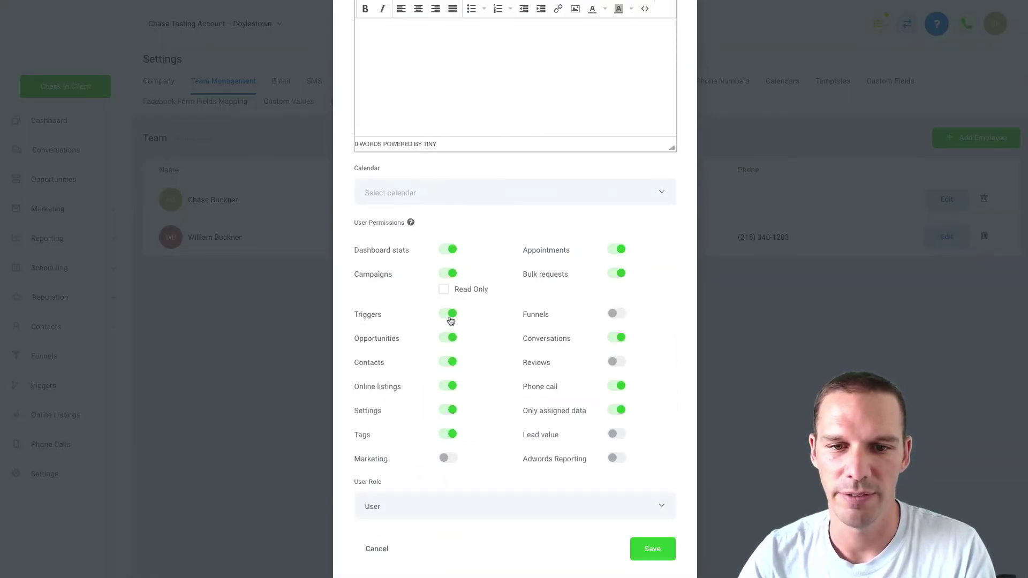
click(449, 459)
click(617, 315)
click(617, 363)
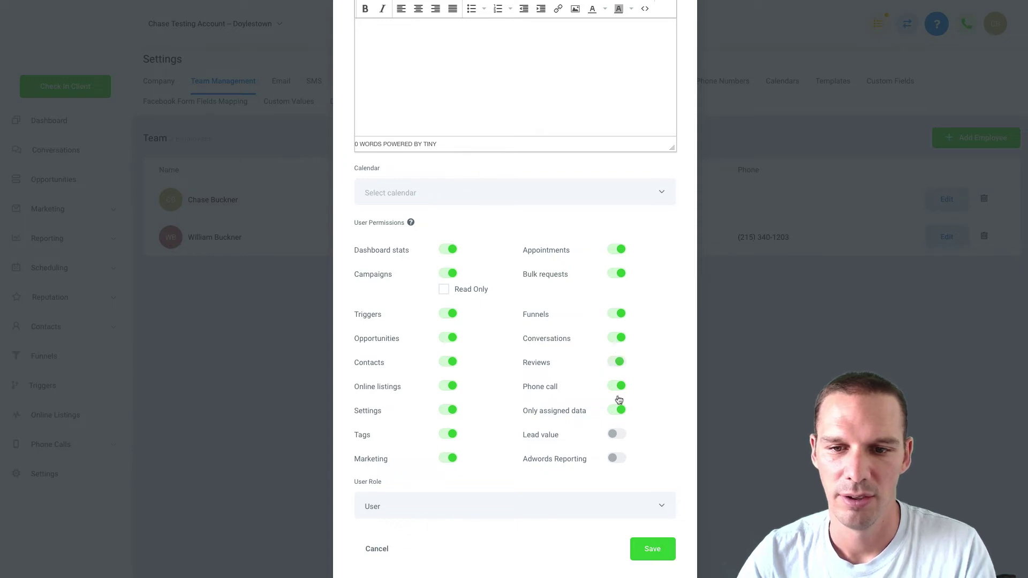
click(616, 434)
click(615, 459)
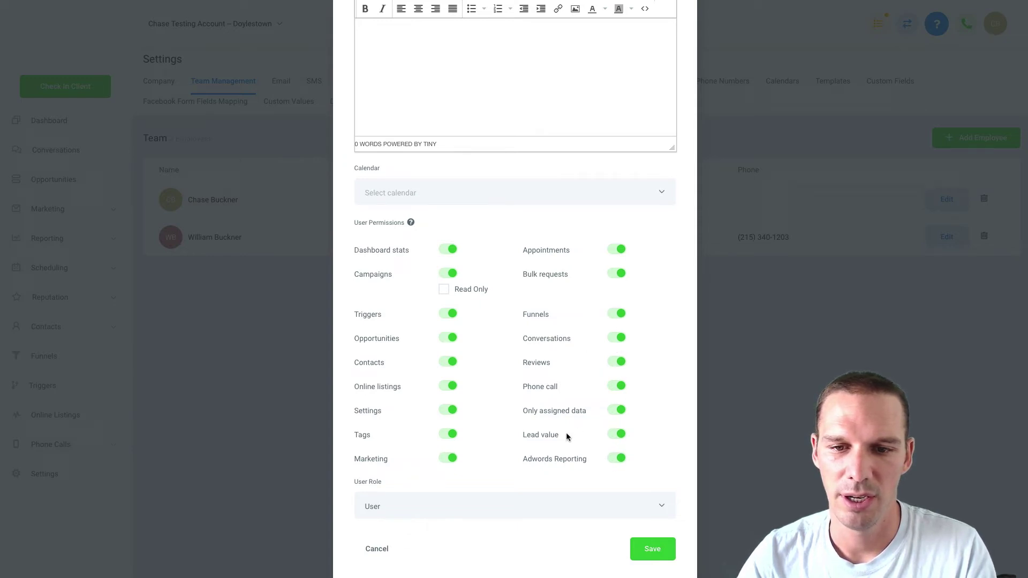
click(617, 412)
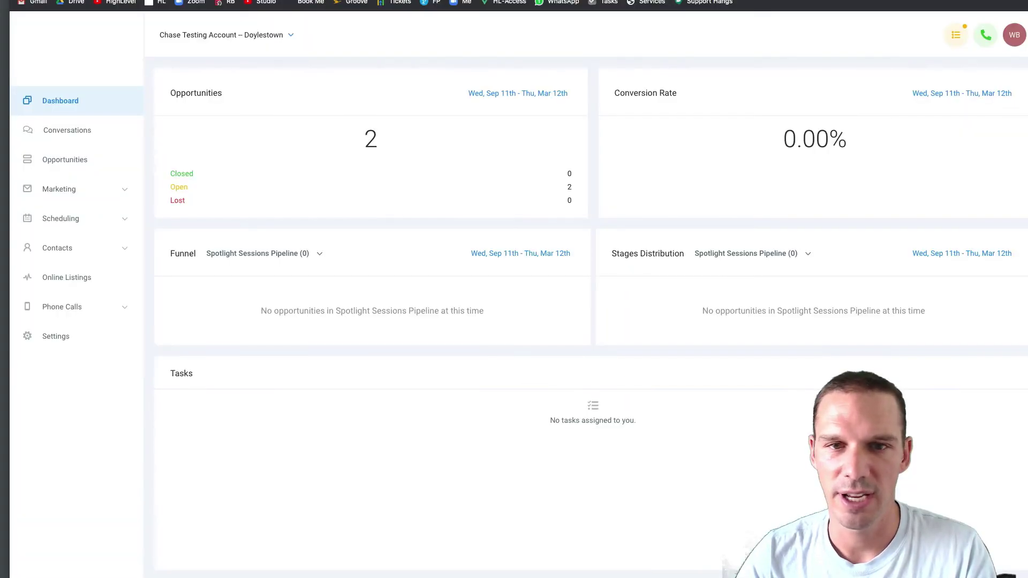
Step: Show the YOUR PROMOTION Pipeline on the team member's Opportunities board
click(71, 167)
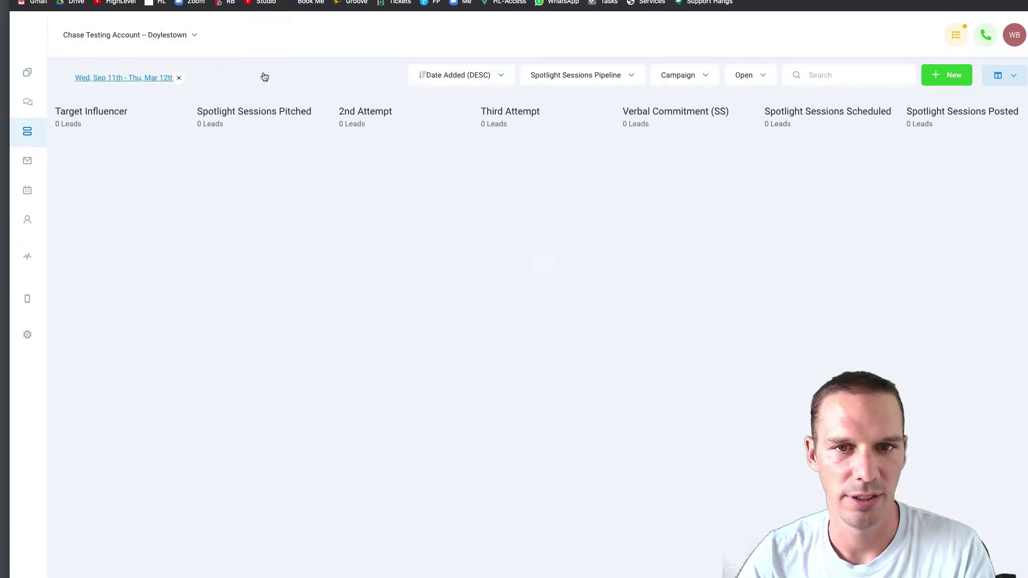
click(554, 80)
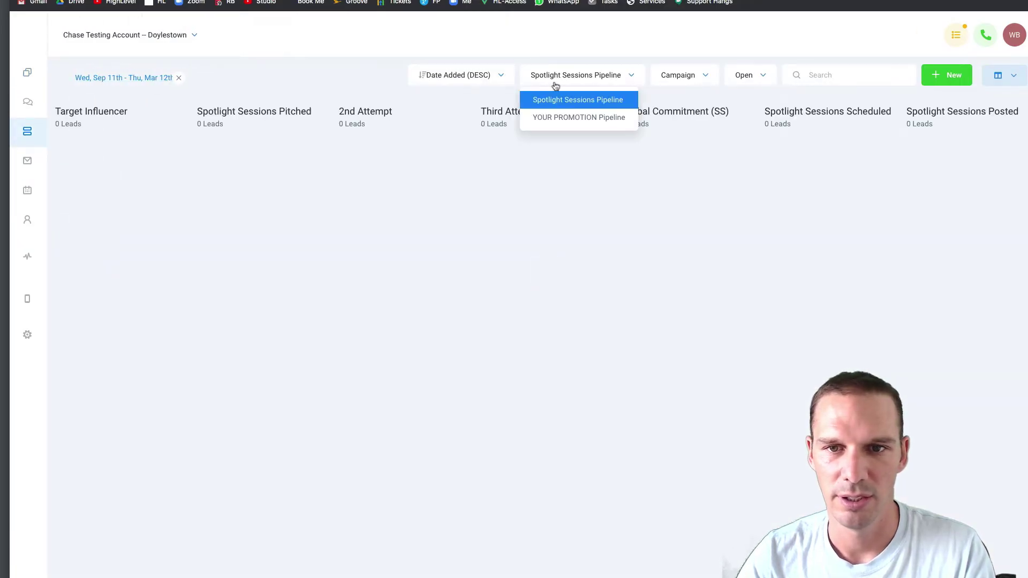
click(552, 115)
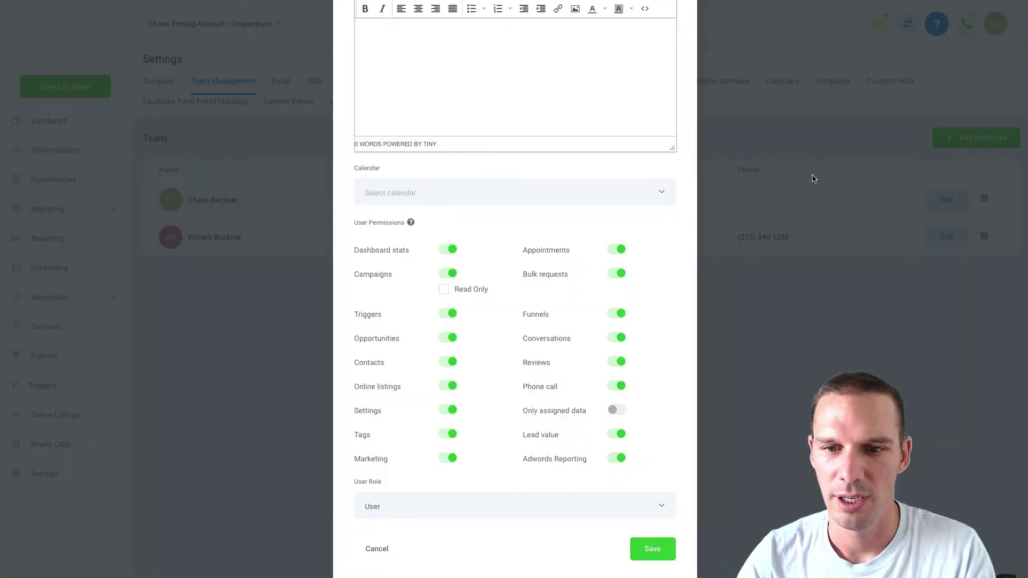
Step: Save the updated permissions and check the team member's leads
click(642, 549)
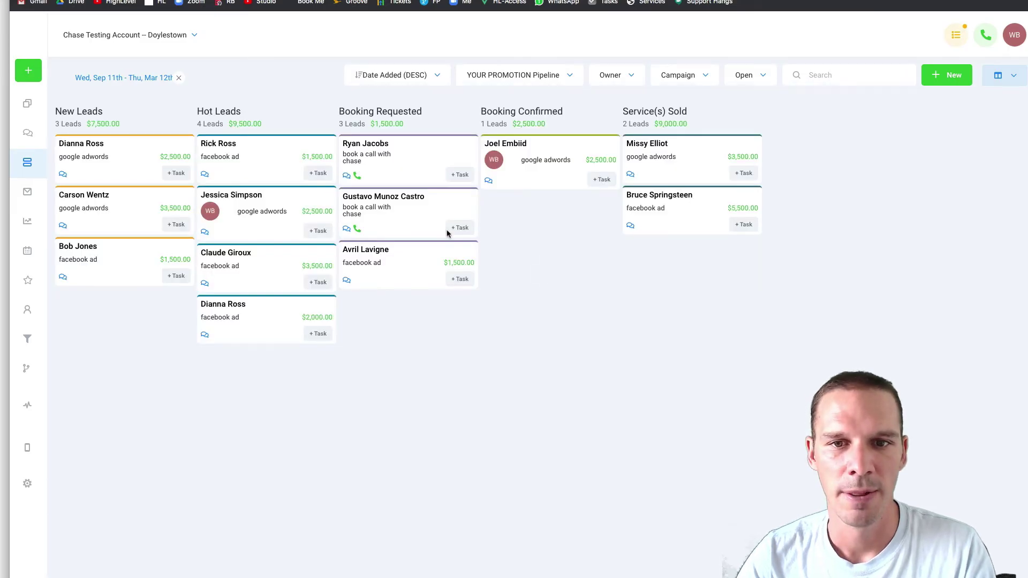
click(67, 179)
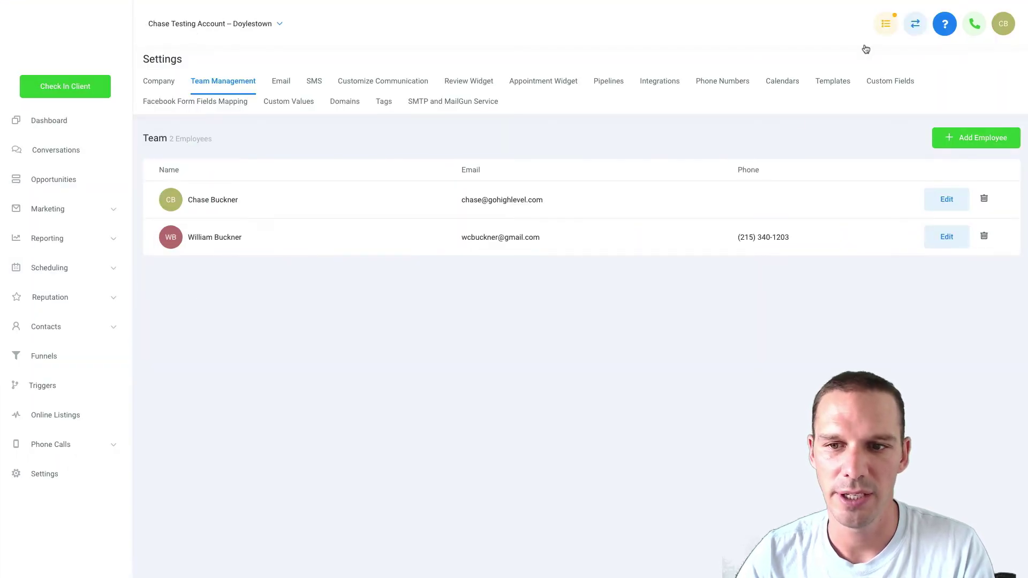
Step: Switch the team member's Only assigned data permission back on and save
click(932, 238)
scroll(638, 324, down, 8)
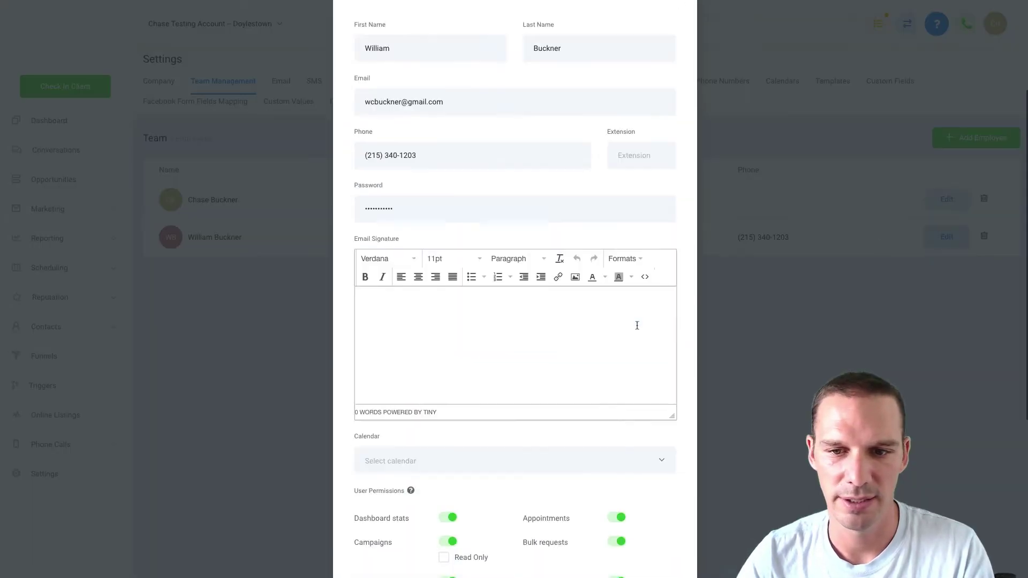
click(619, 395)
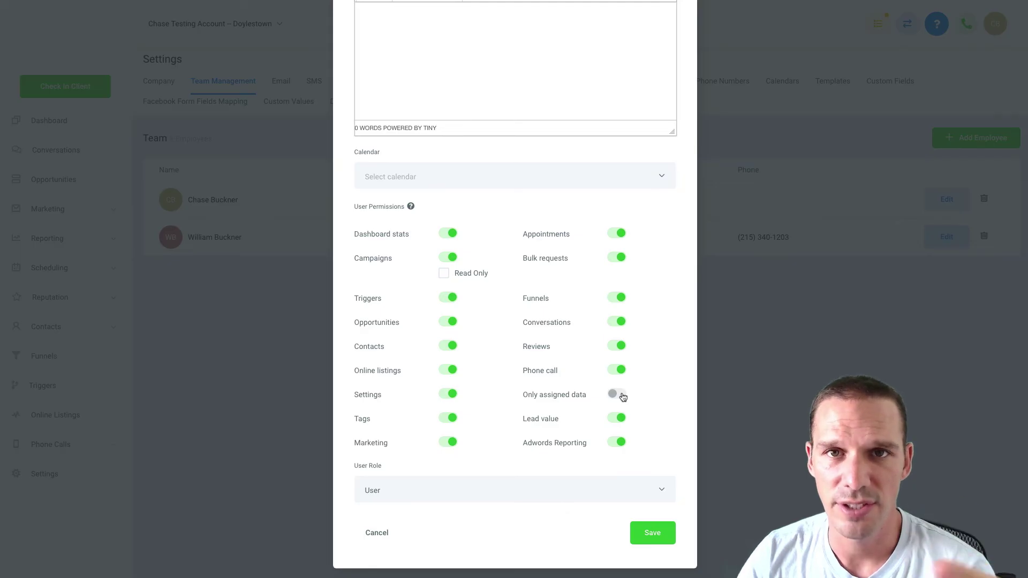
click(621, 396)
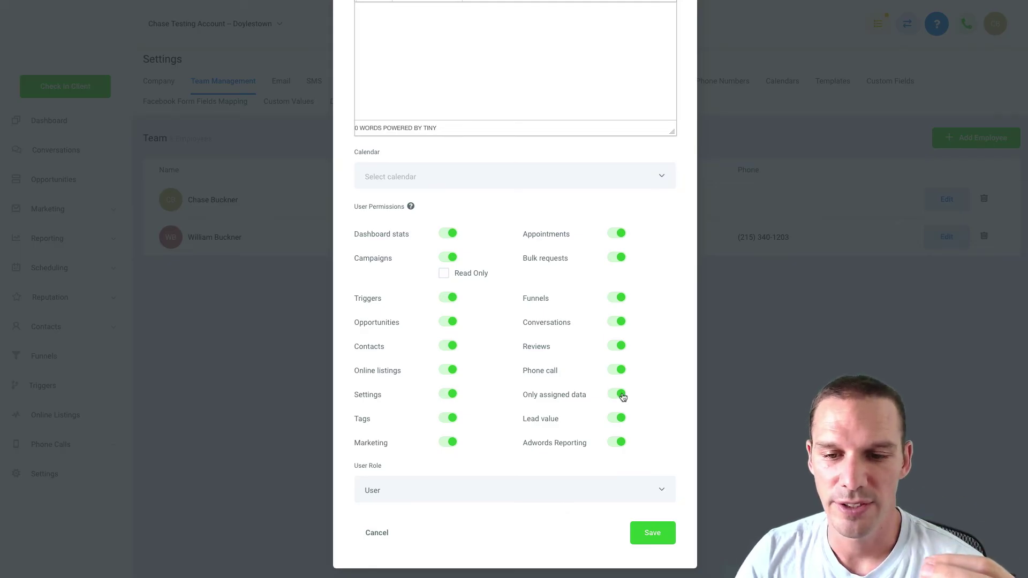
click(652, 534)
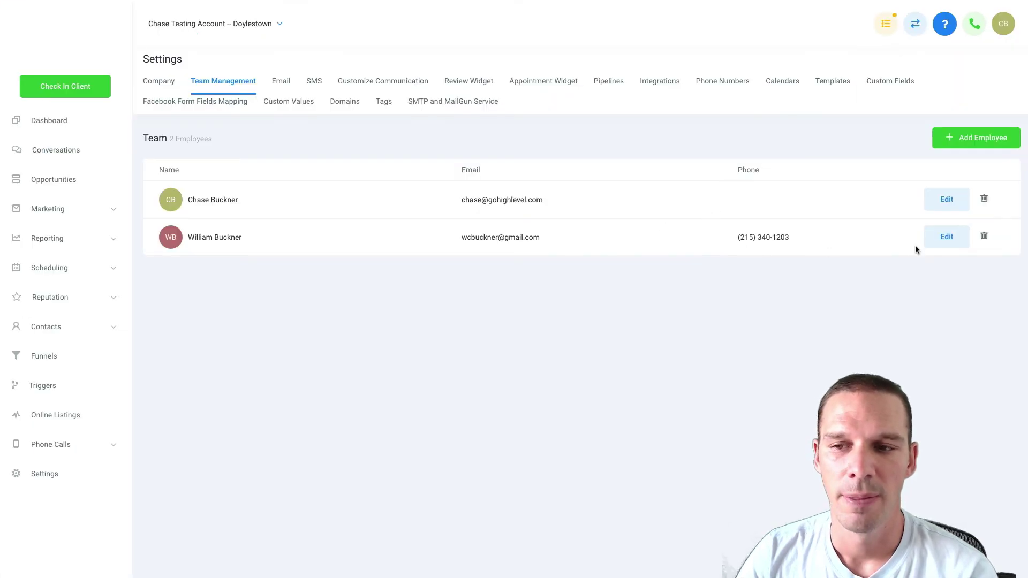
Step: Switch Only assigned data off again, keeping all other permissions on, and save
click(934, 247)
scroll(572, 373, down, 8)
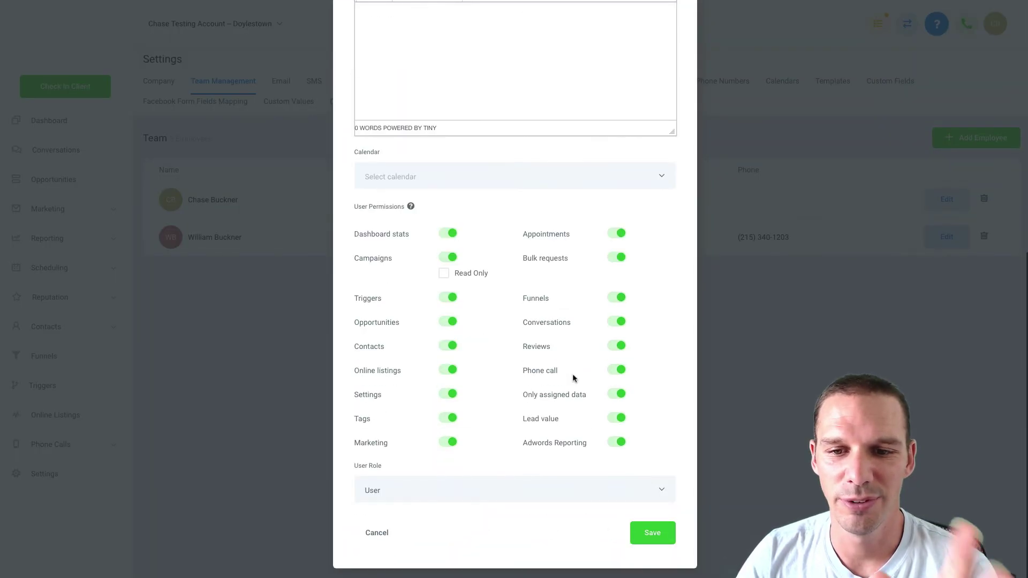
click(614, 398)
click(644, 530)
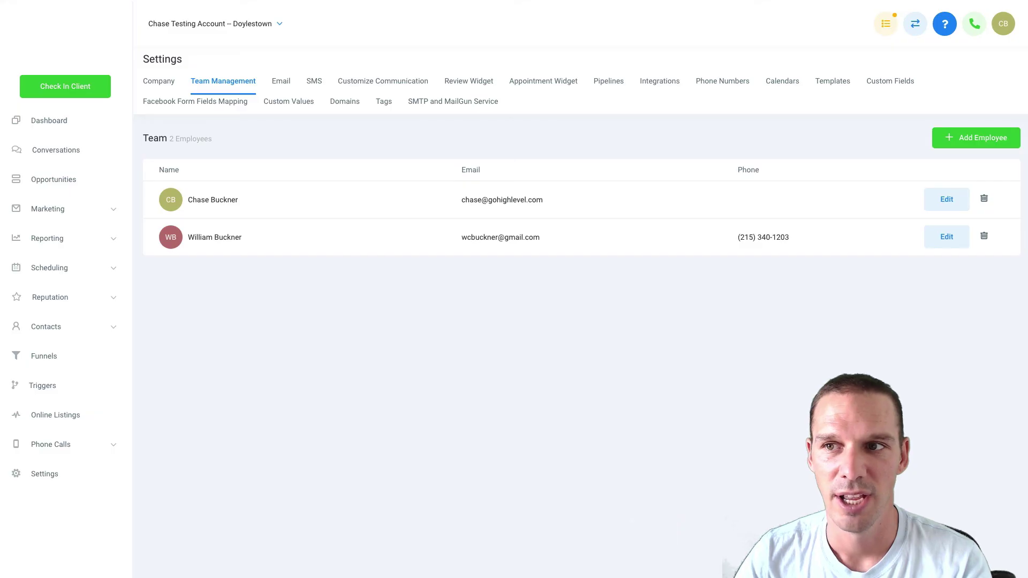